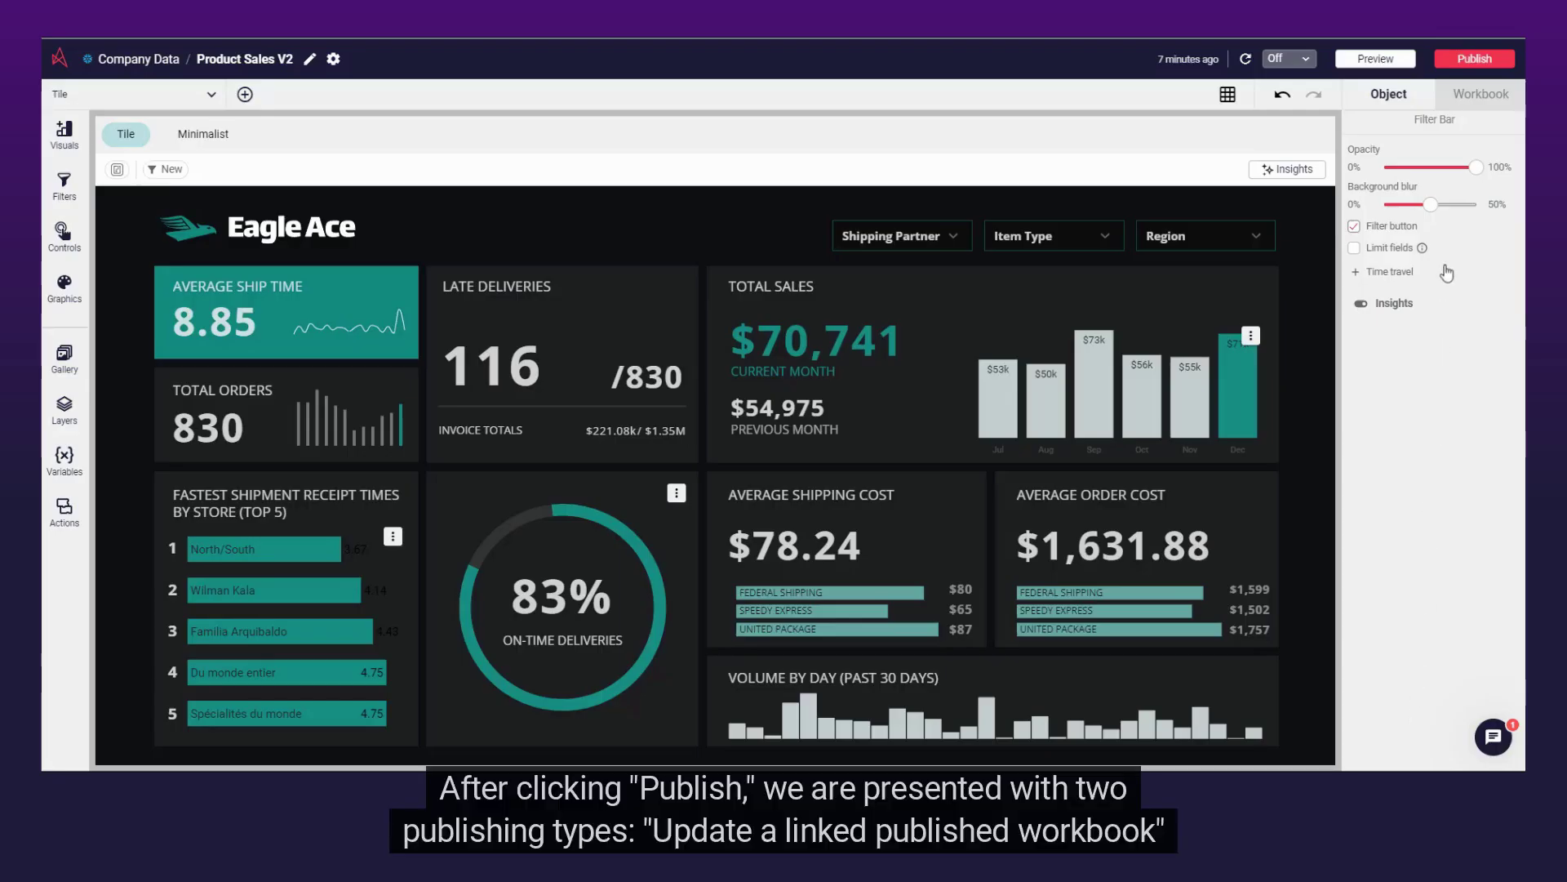
Start publishing the Product Sales V2 draft and select 'Start a new publication'
left_click(1474, 59)
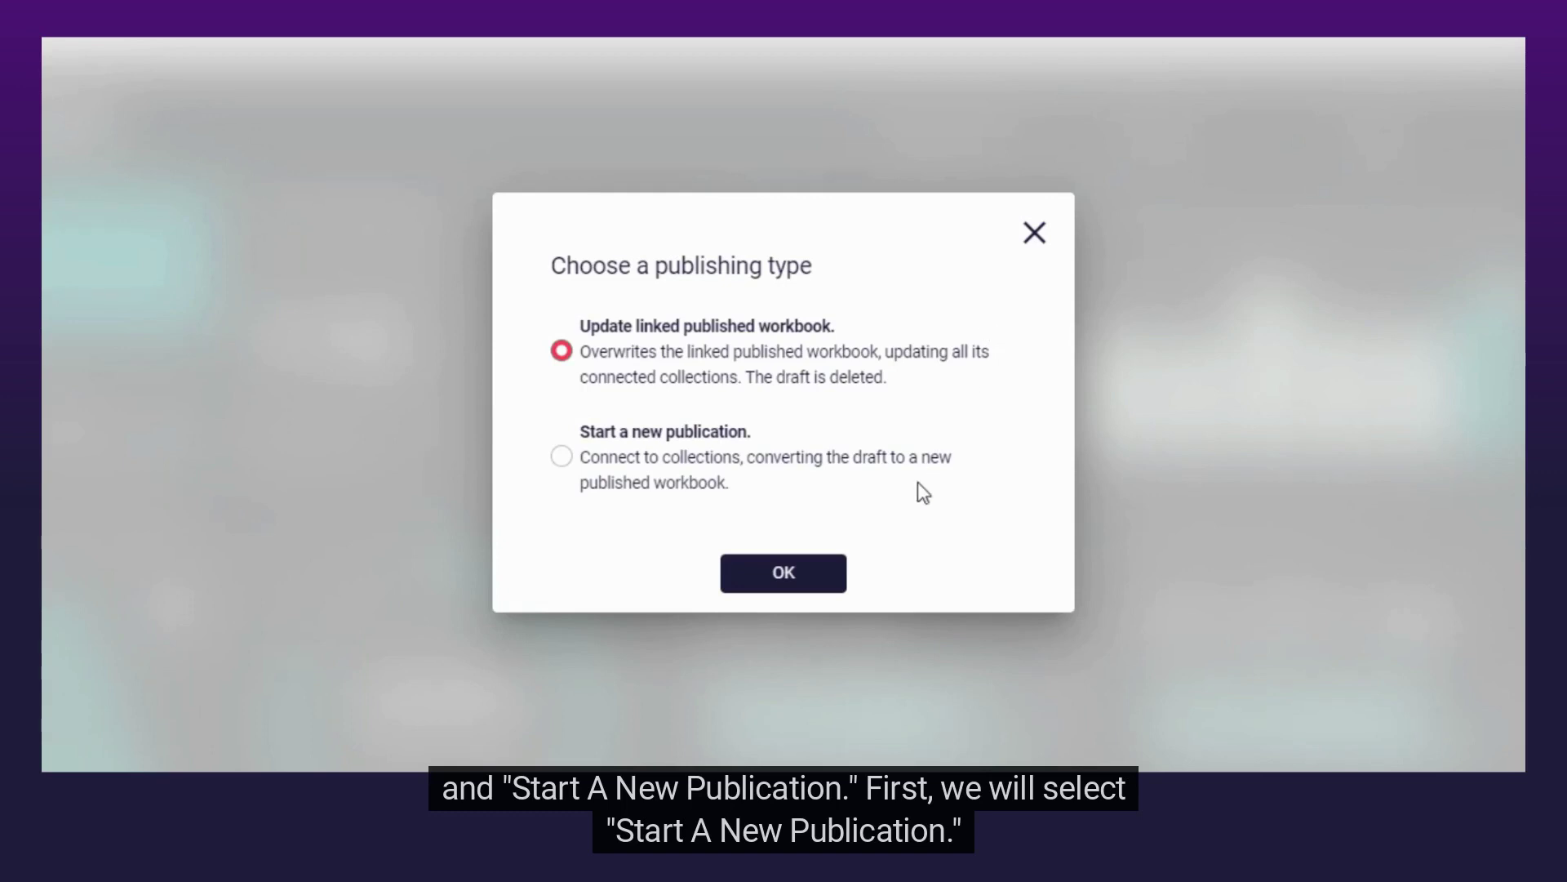
left_click(561, 456)
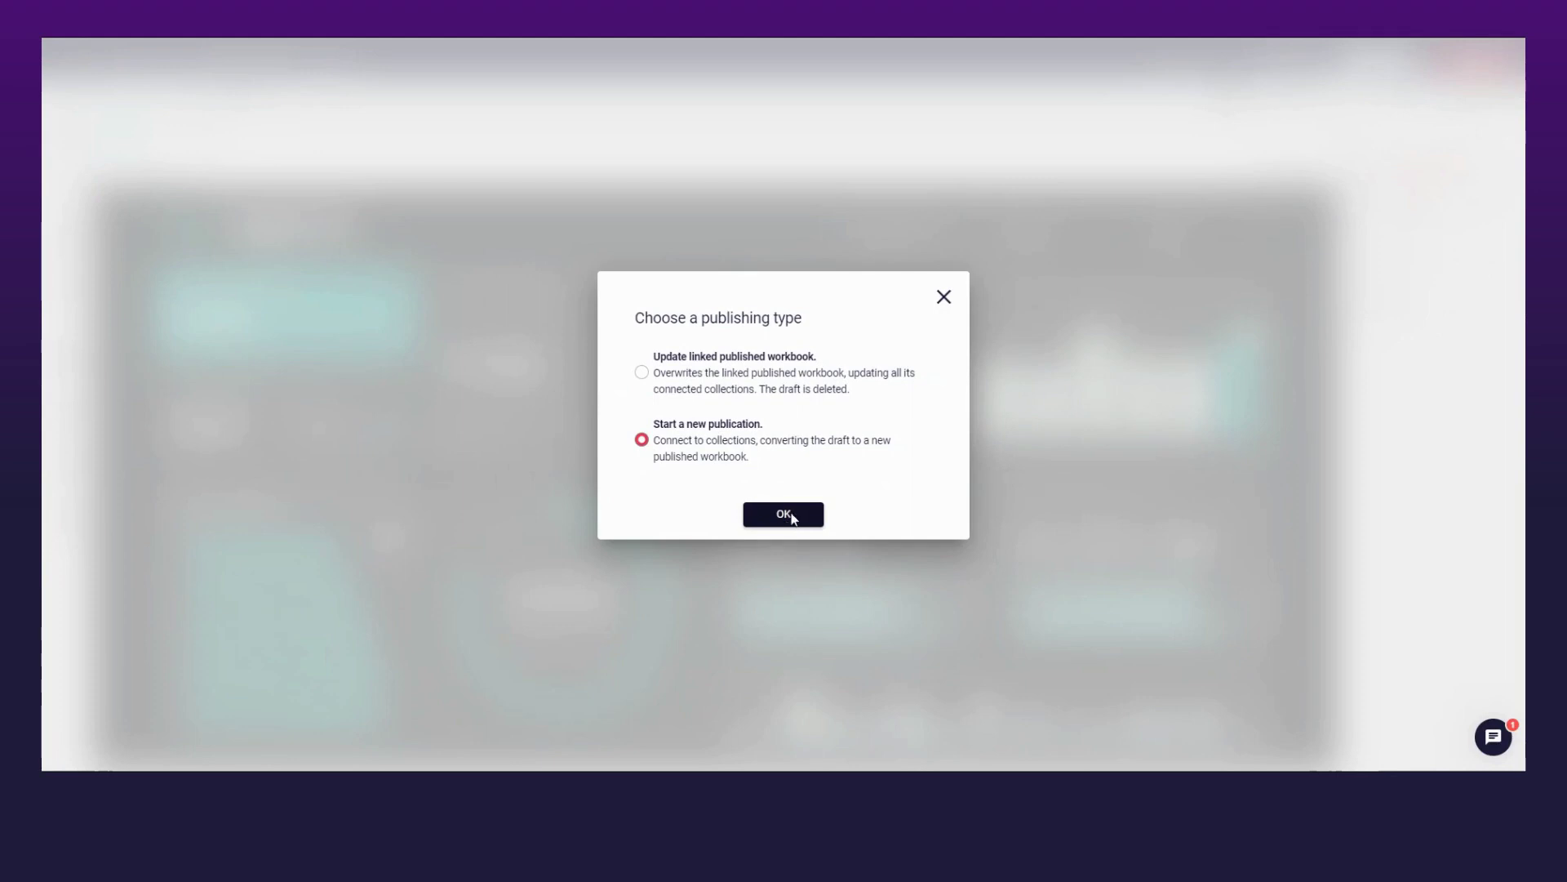
Publish Product Sales V2 to the Sales Analysis collection and view it there
left_click(784, 514)
left_click(667, 334)
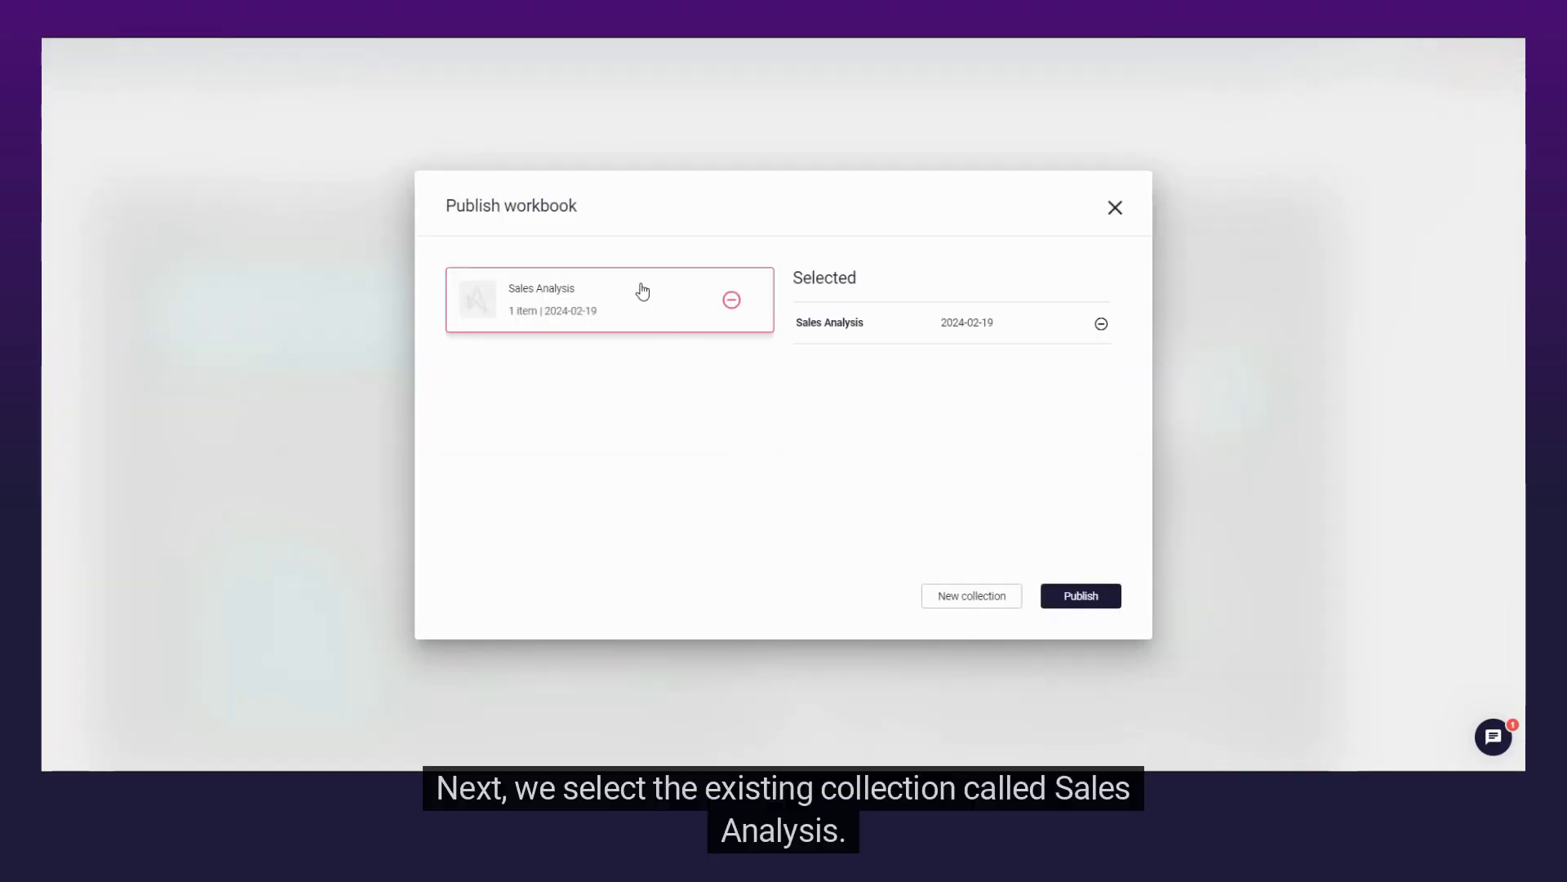
left_click(1080, 597)
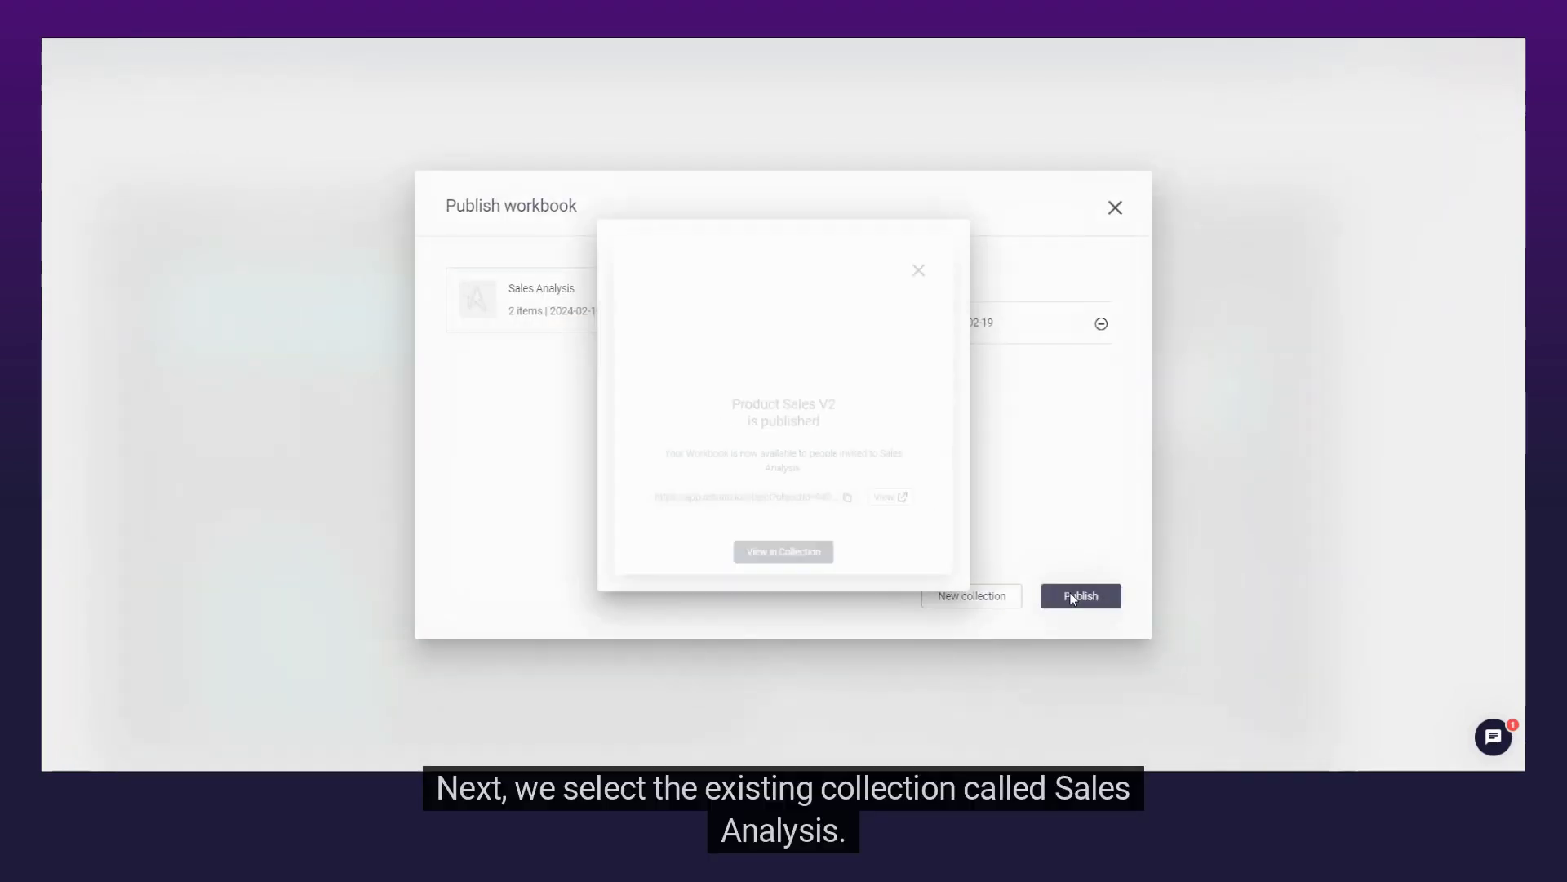
left_click(785, 567)
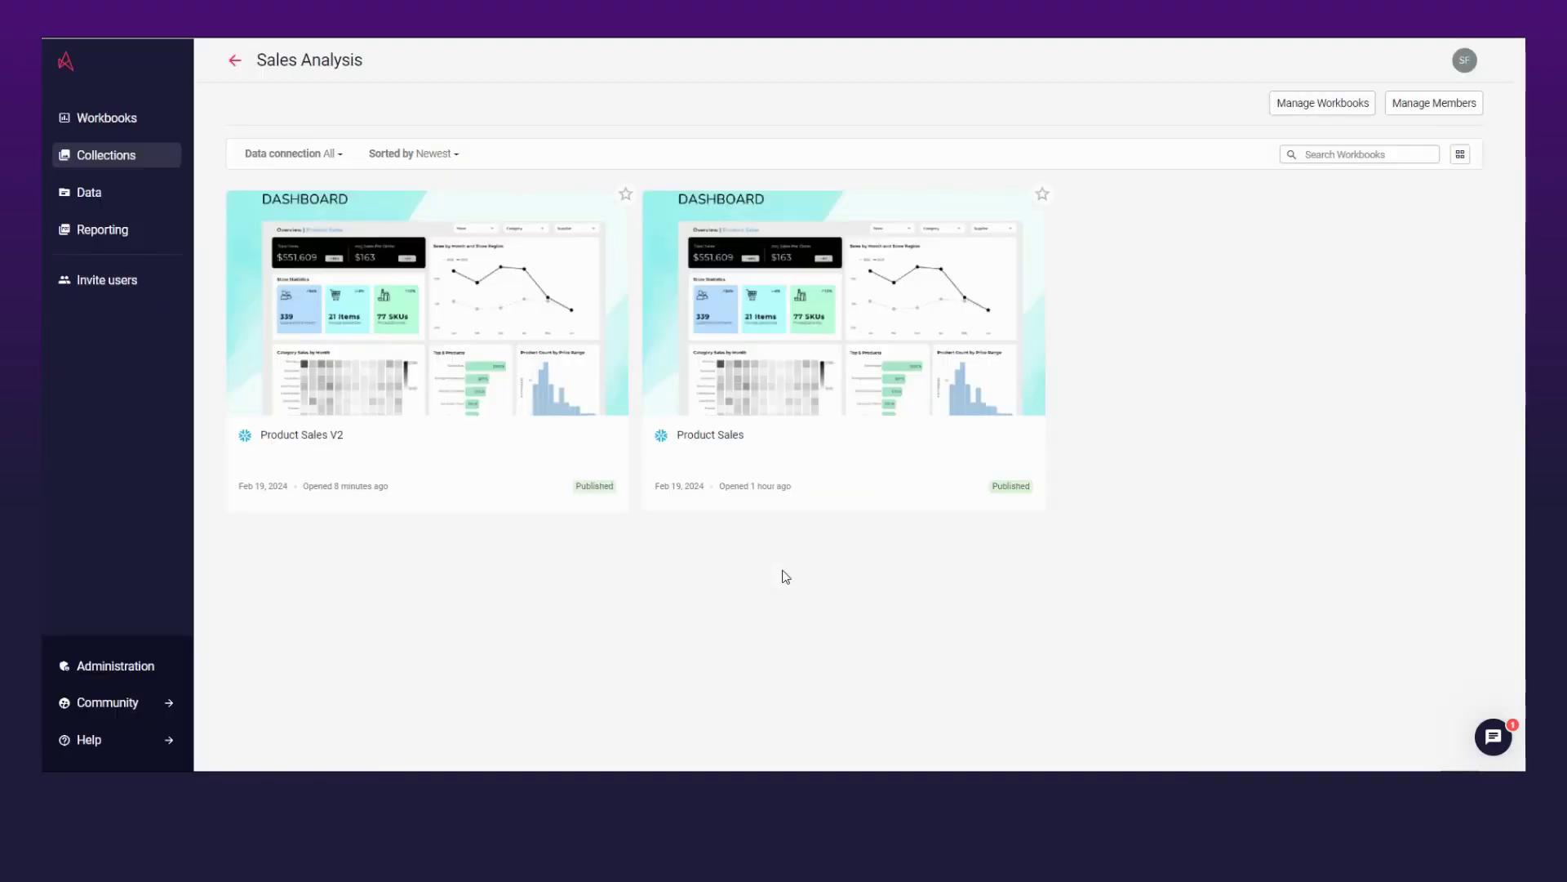
mouse_move(845, 350)
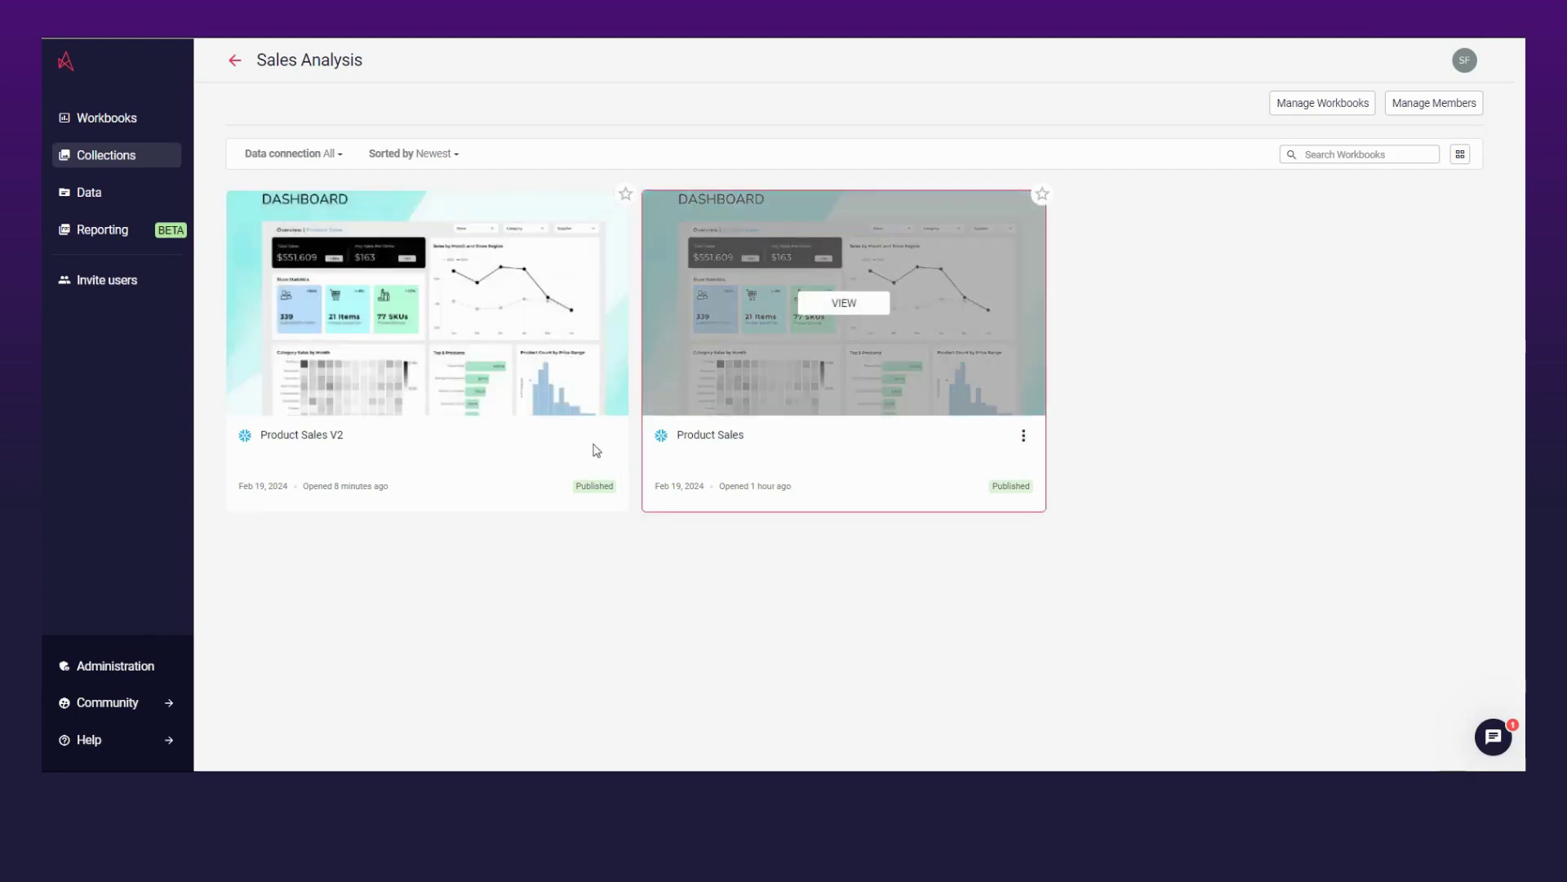
Open the options menu on the Product Sales workbook card to duplicate it as a draft
left_click(1022, 436)
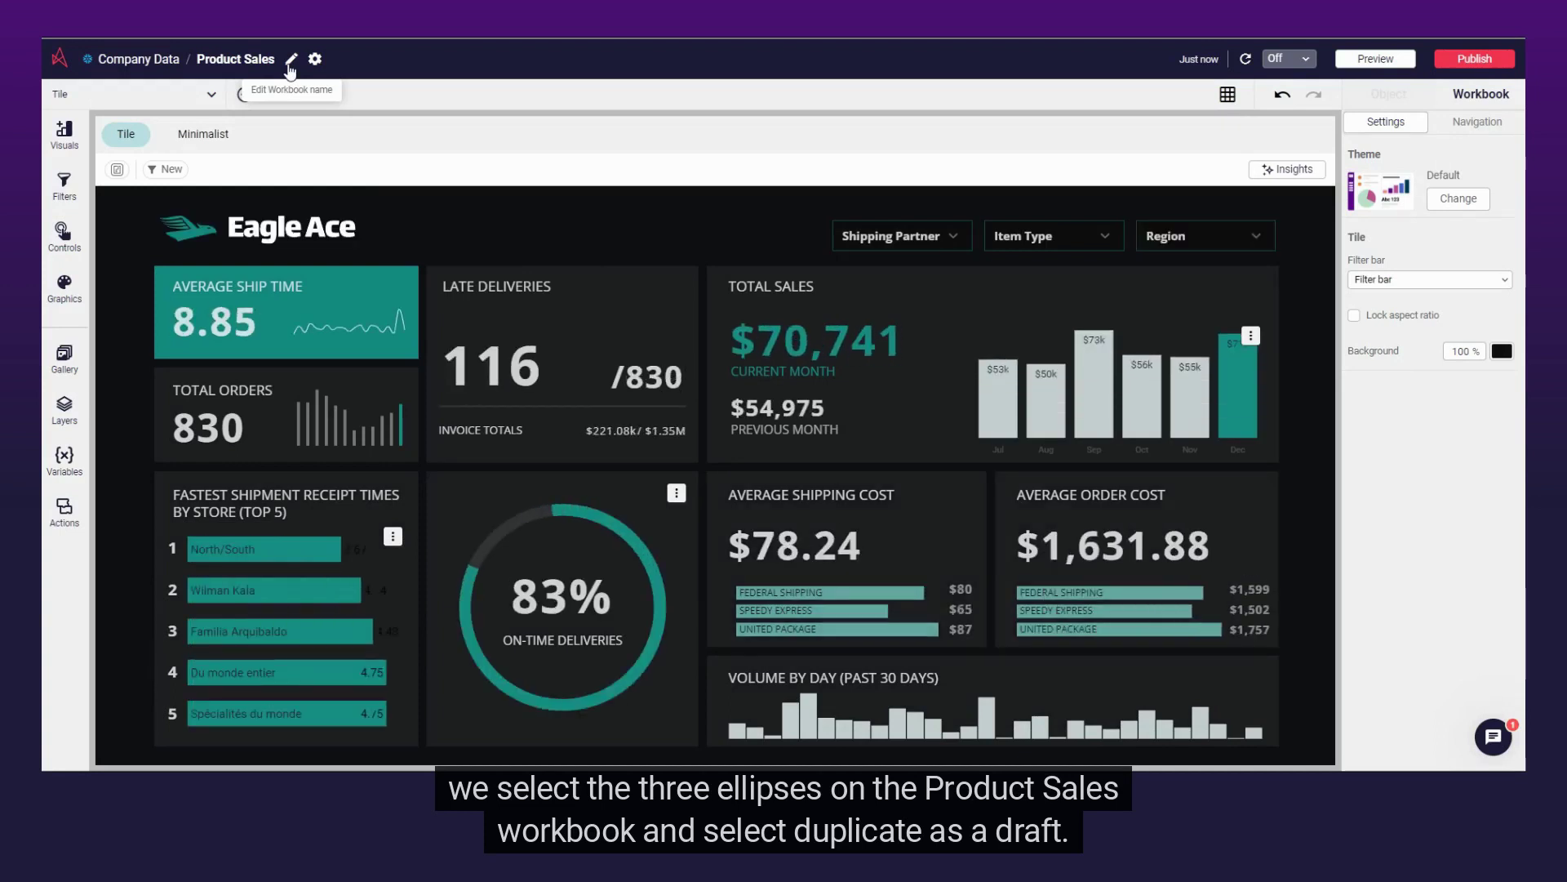
Rename the draft workbook title to 'Product Sales V3'
left_click(291, 62)
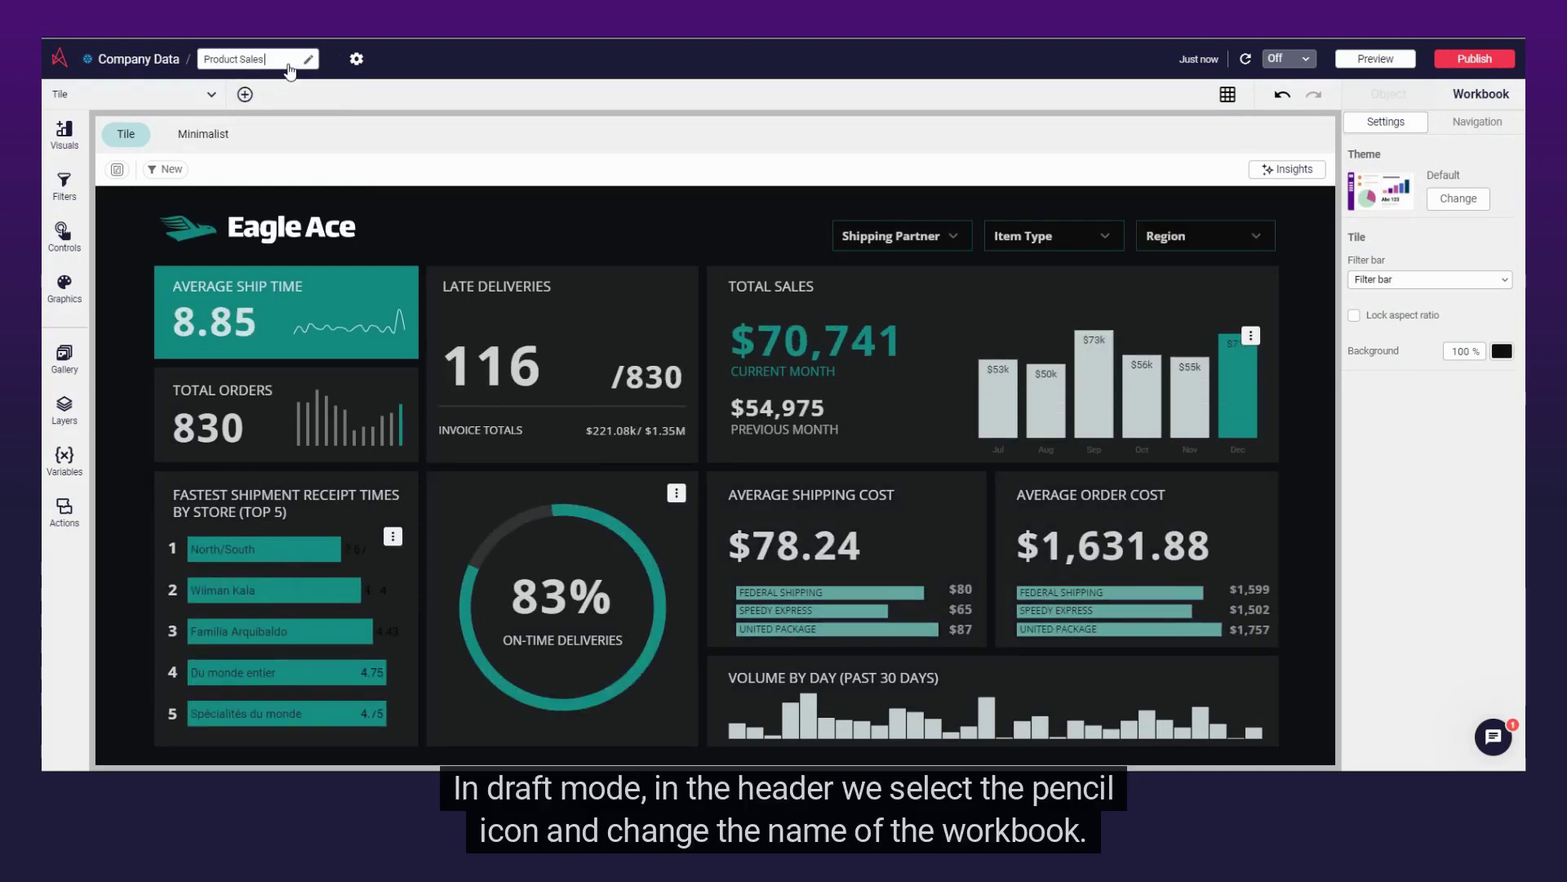
type("V3")
key("Return")
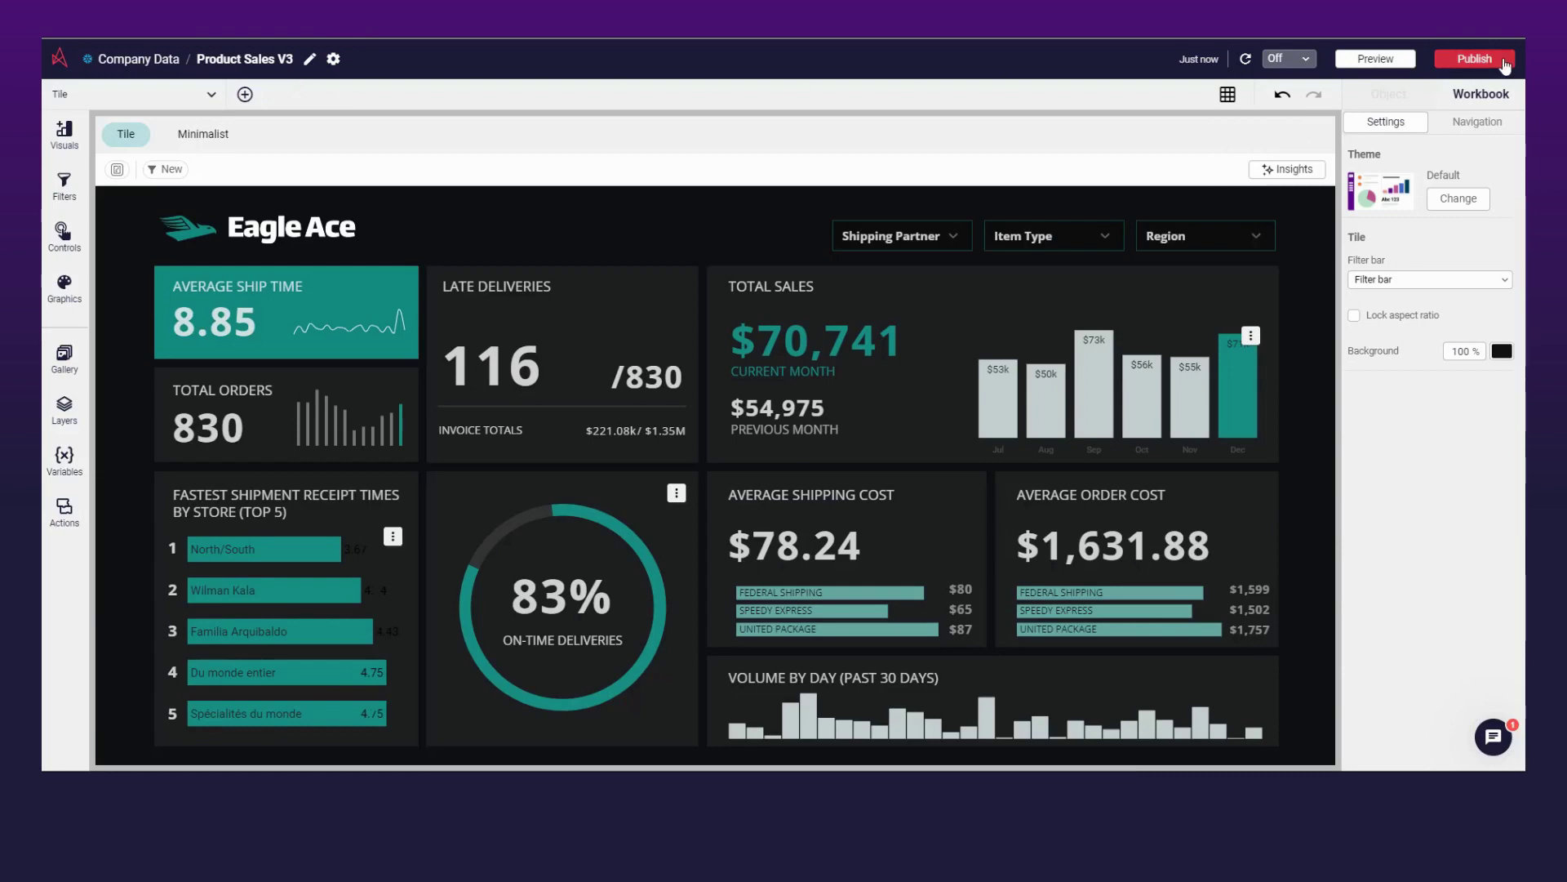
Publish Product Sales V3 by updating the linked workbook, then view it in Sales Analysis
left_click(1476, 59)
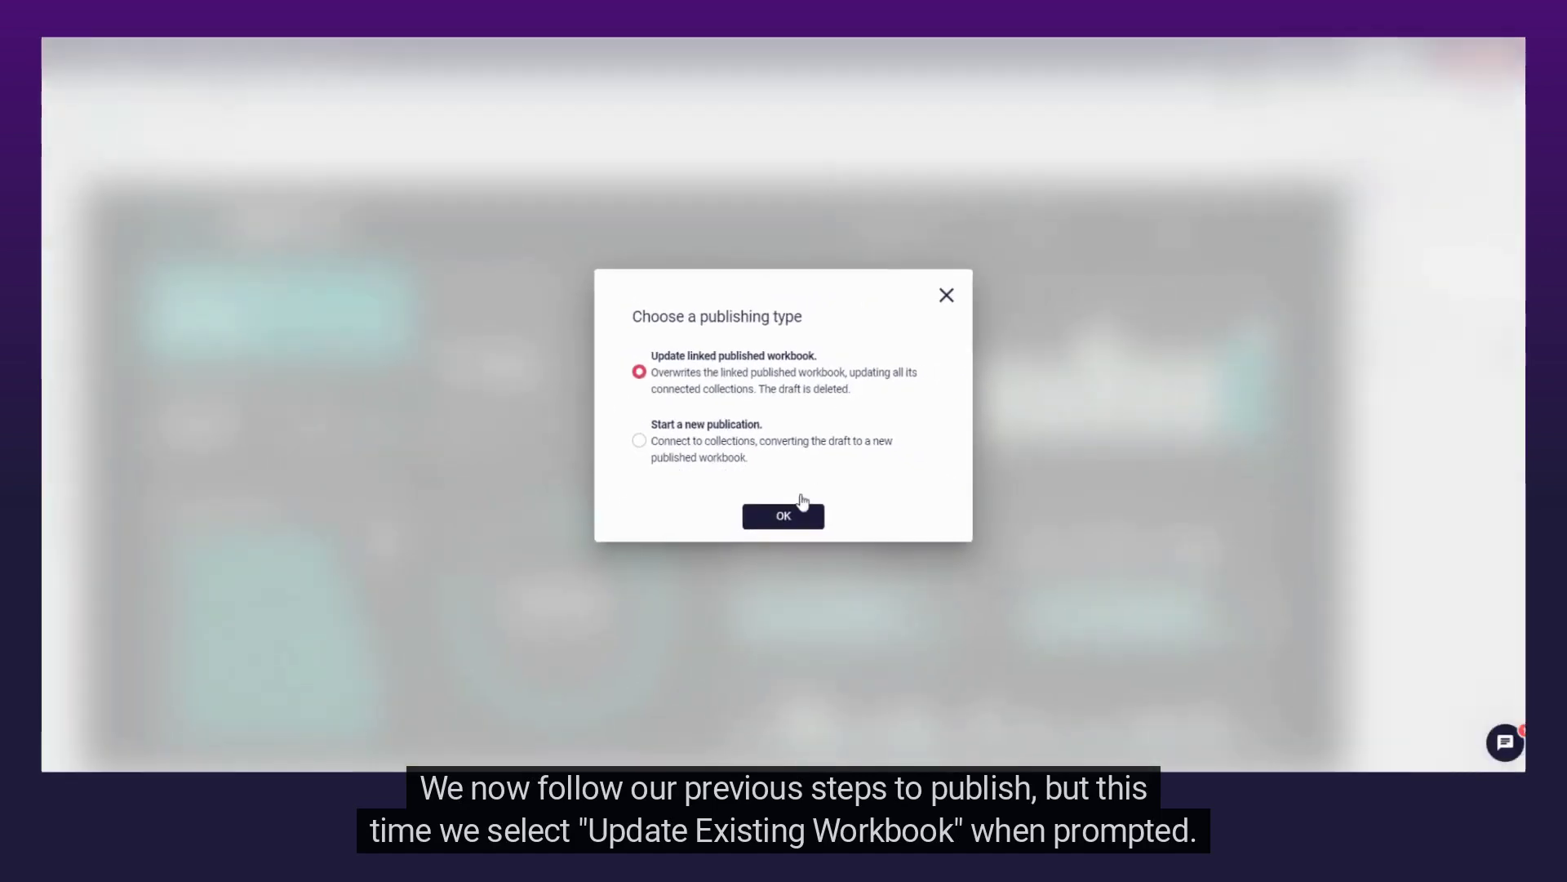
left_click(784, 515)
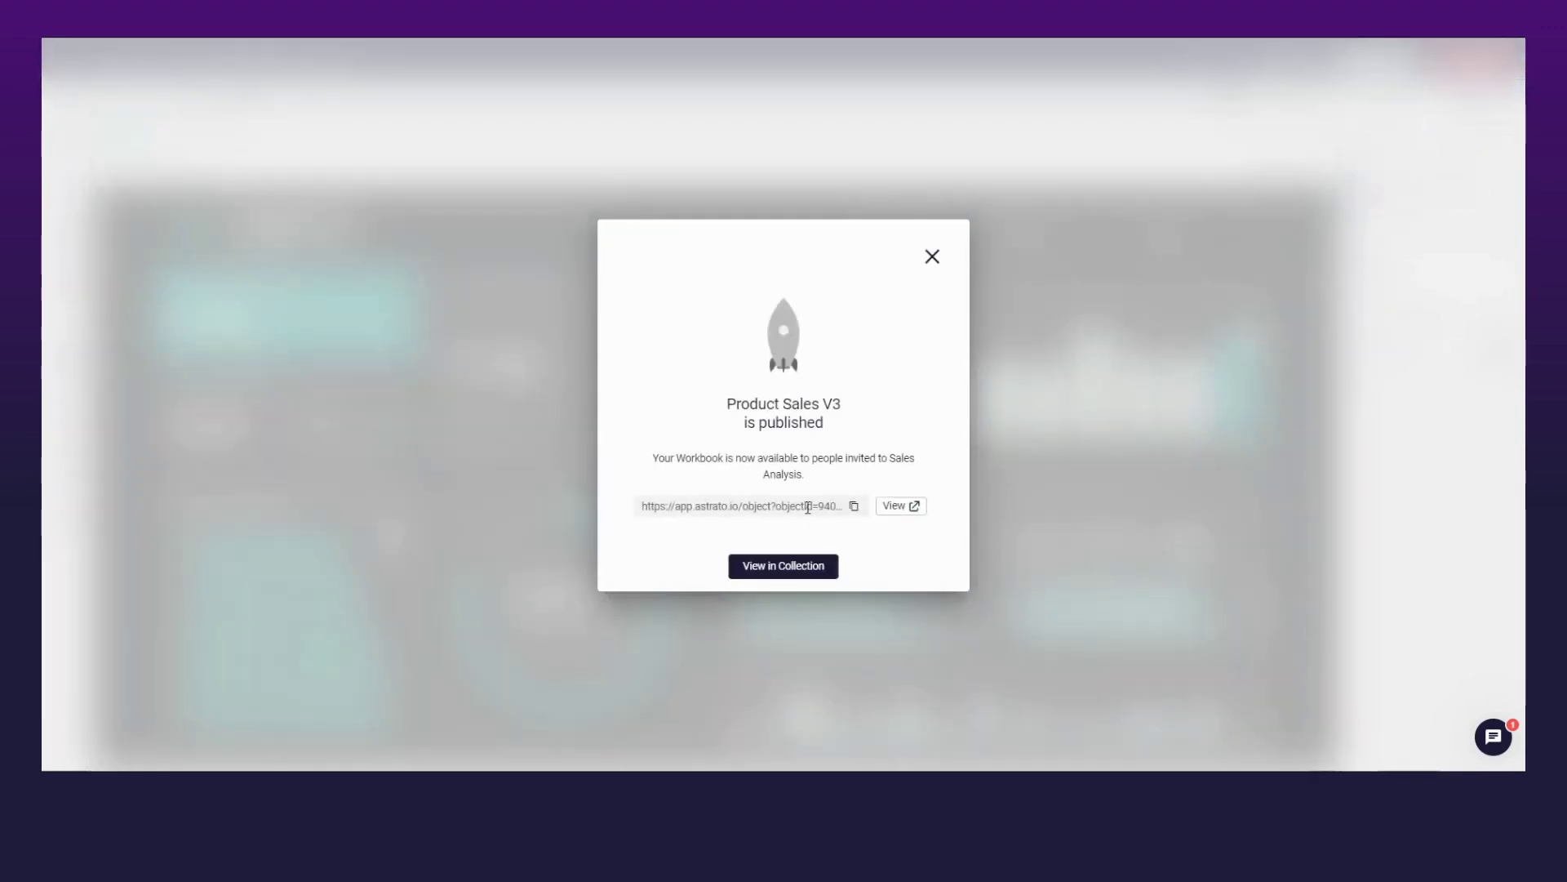
left_click(785, 565)
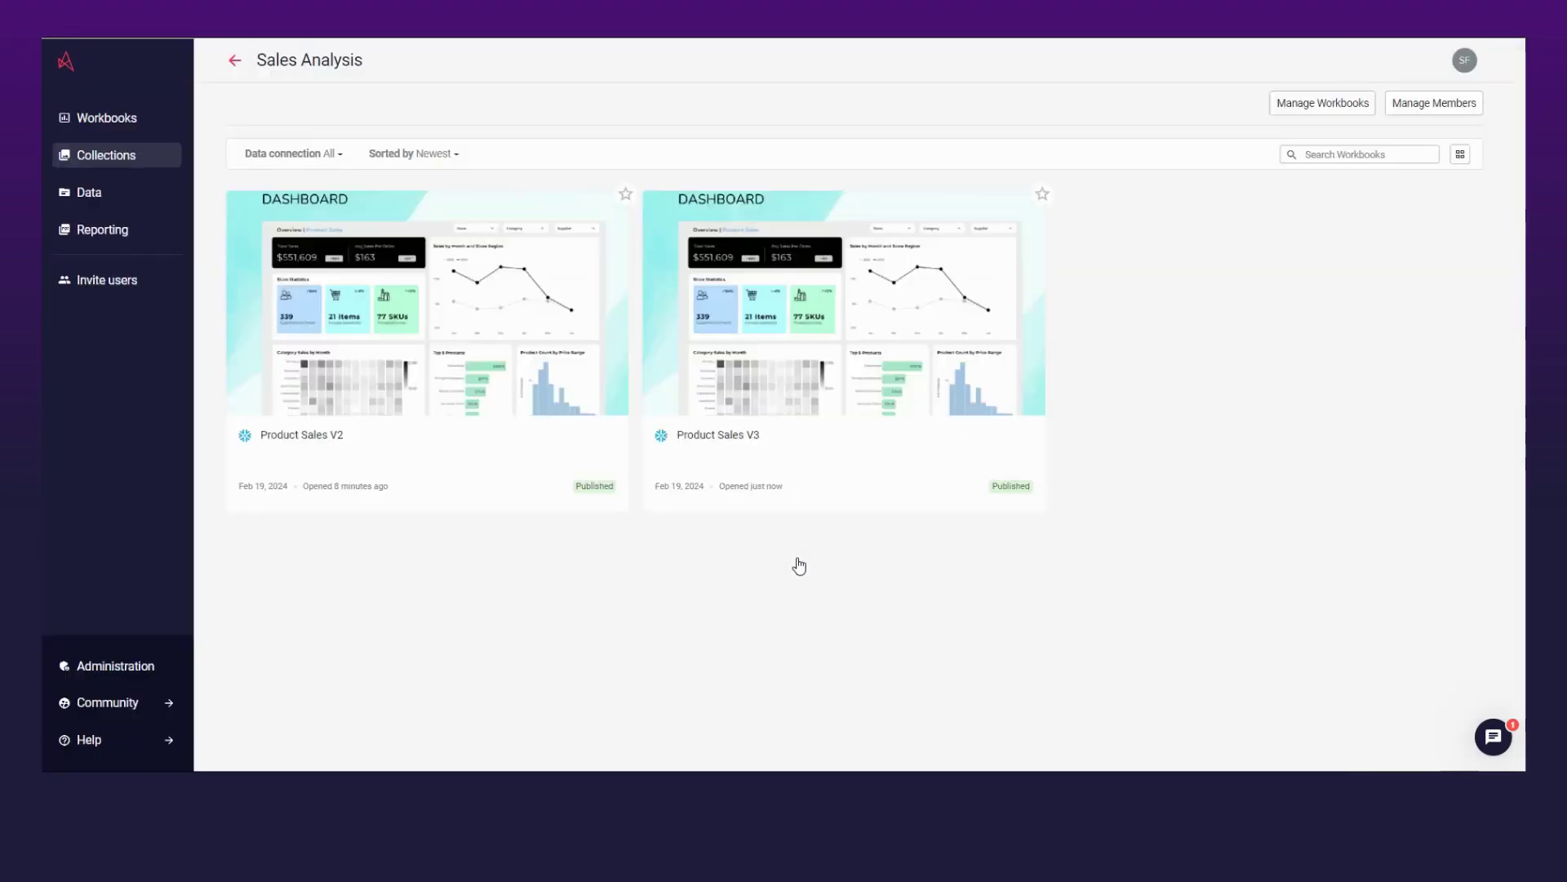